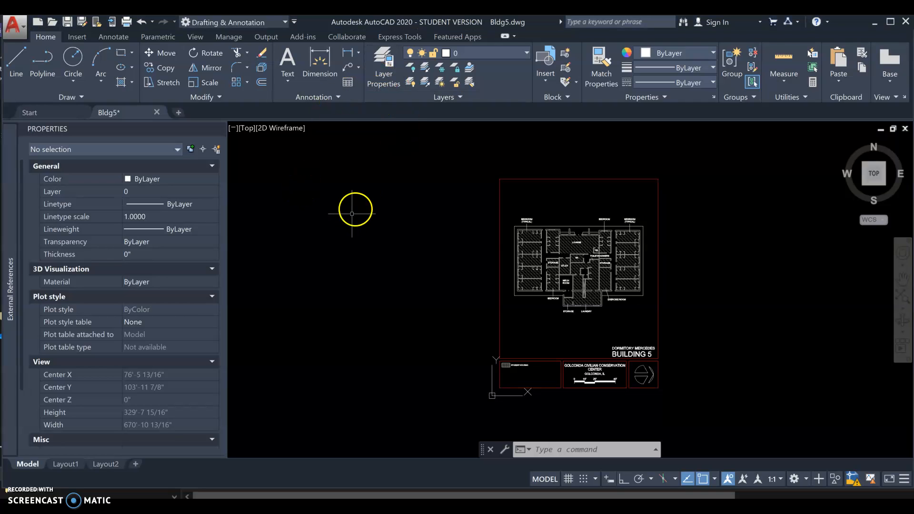
Step: Create two new layers named FP_Hatch and FP_Labels
left_click(376, 75)
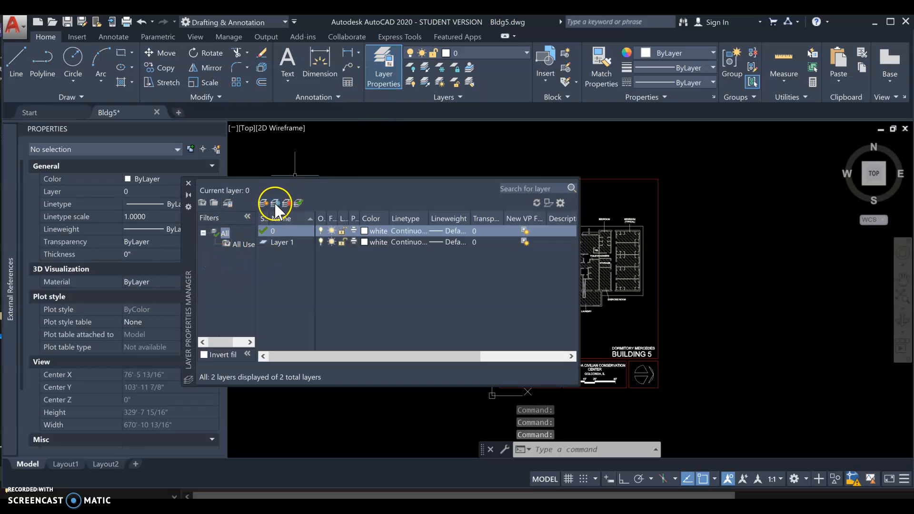
left_click(275, 203)
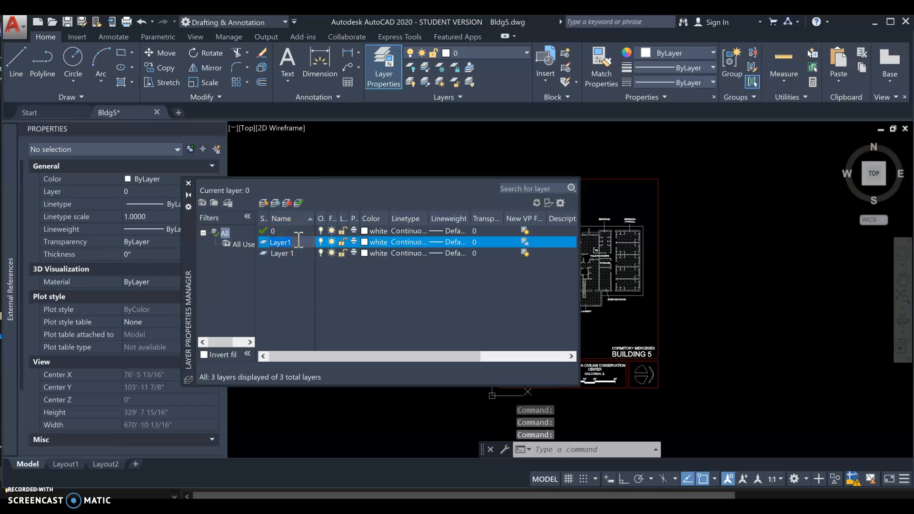
type("FP_Hatch")
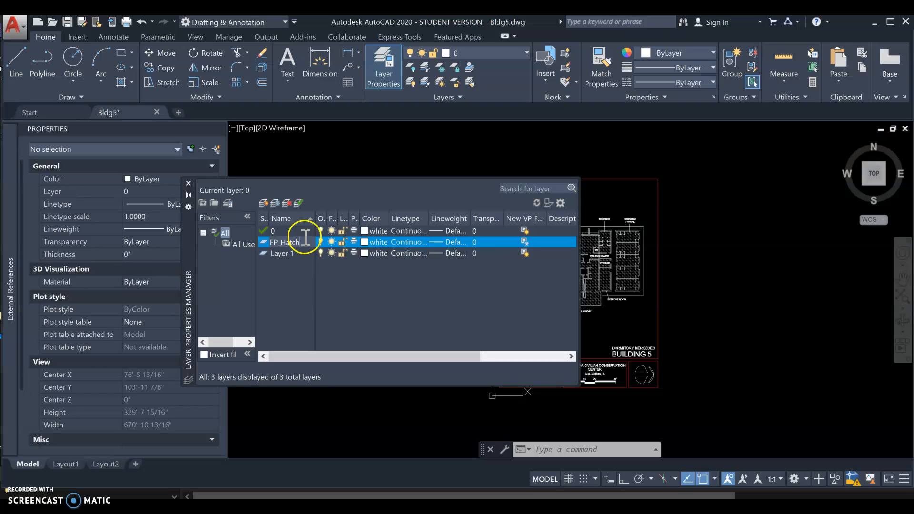
left_click(277, 202)
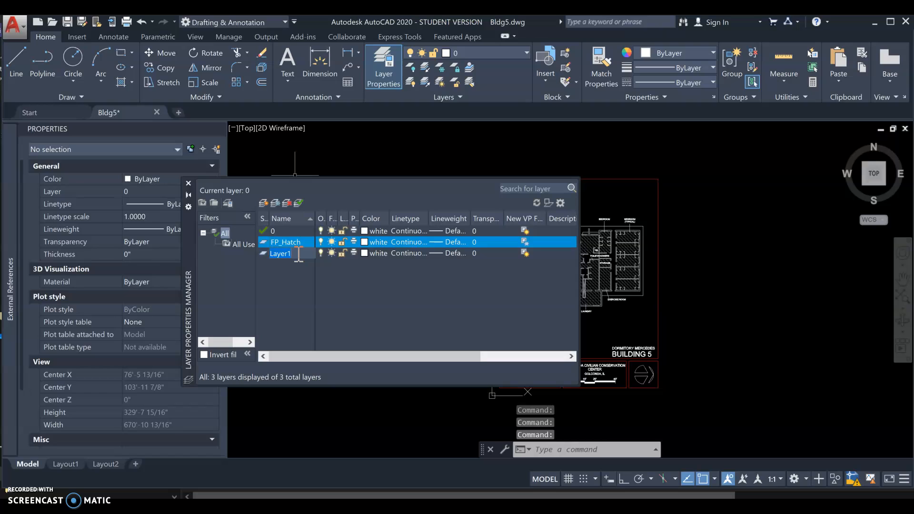
type("FP_Labels")
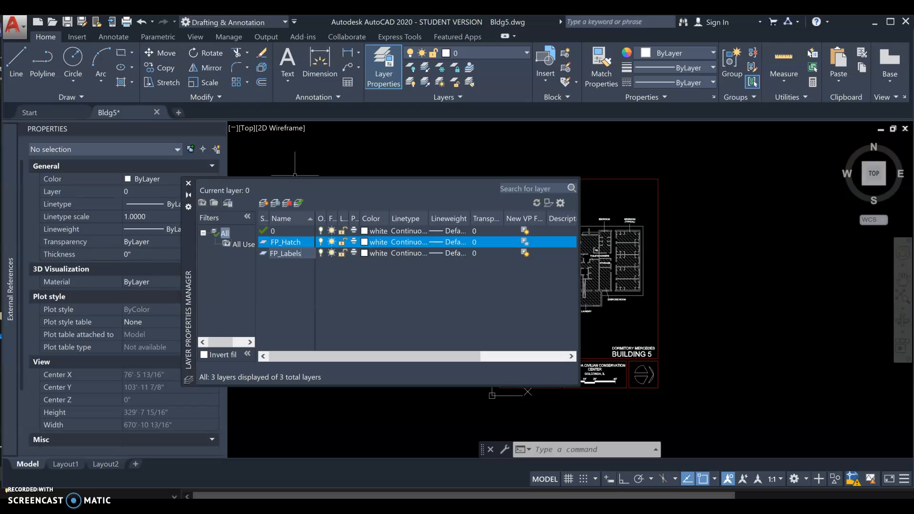
key("Return")
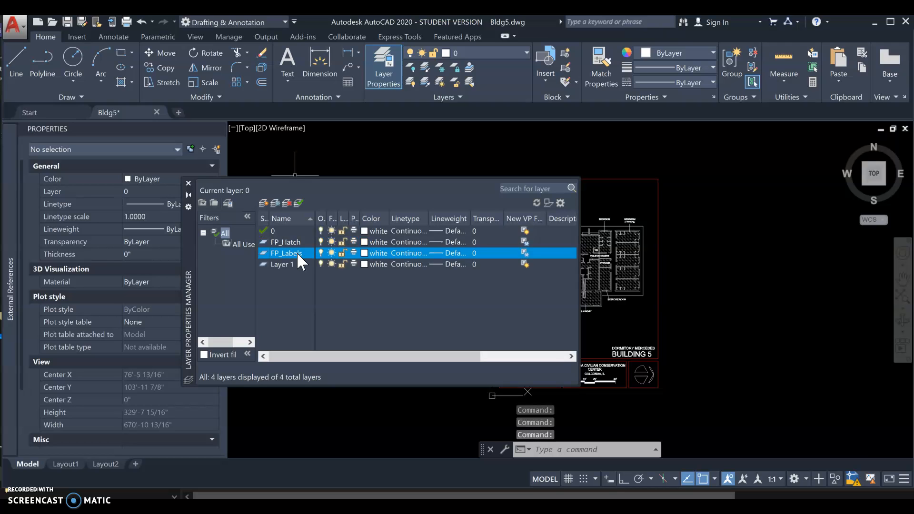
left_click(188, 183)
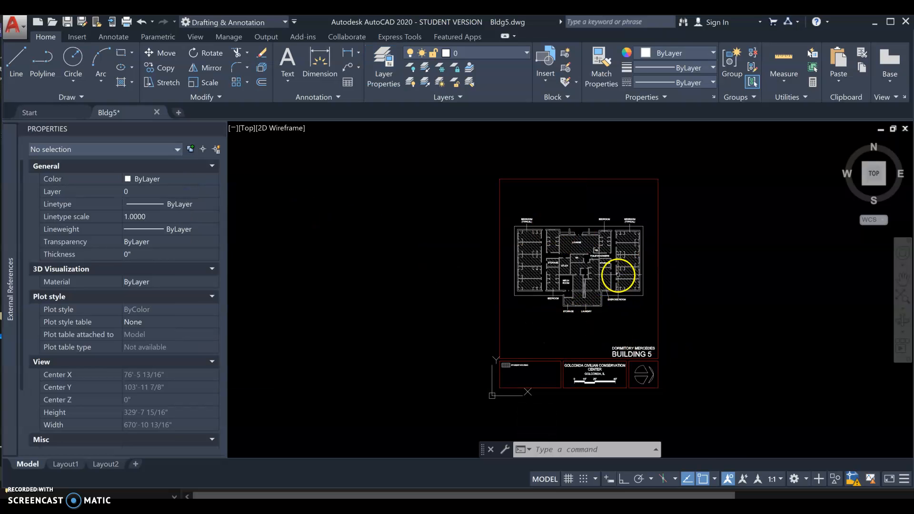
Step: Select a few floor hatch polylines in the exercise room, extend the selection with SELECTSIMILAR, and assign them all to layer FP_Hatch
scroll(621, 280, "up", 4)
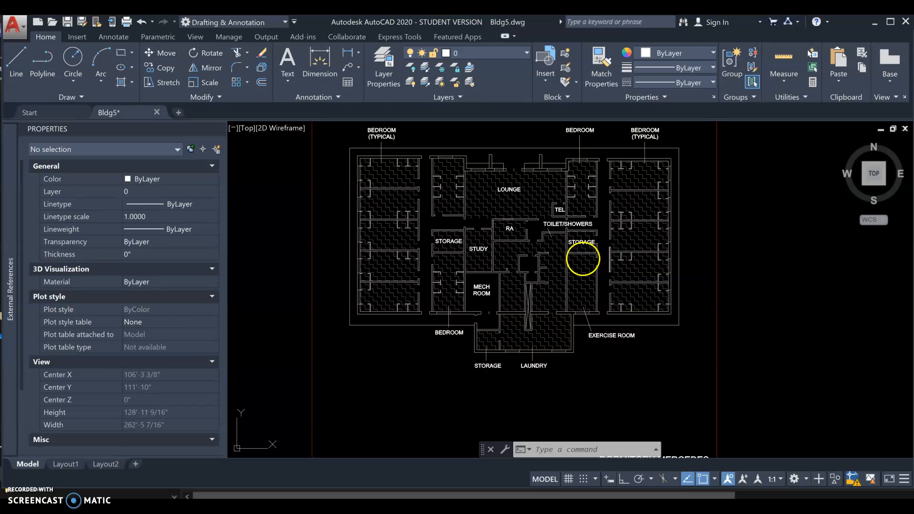
scroll(593, 272, "up", 5)
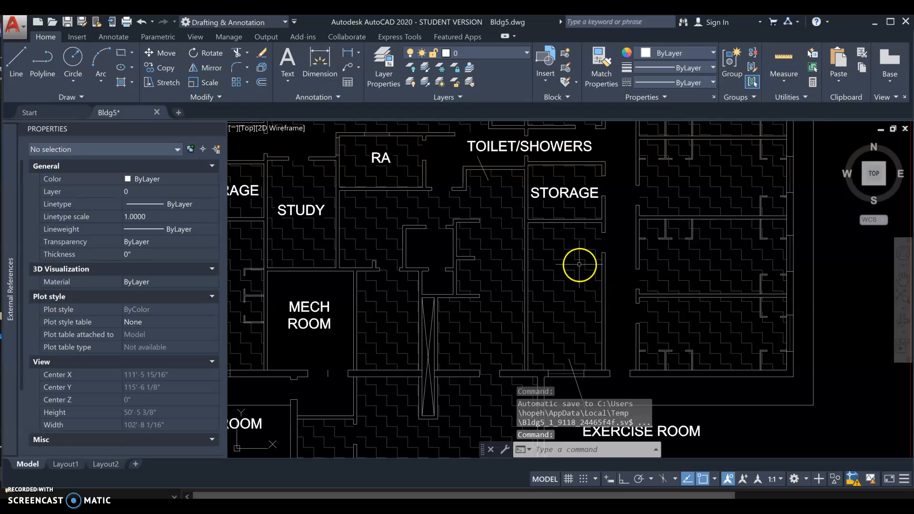
left_click(558, 236)
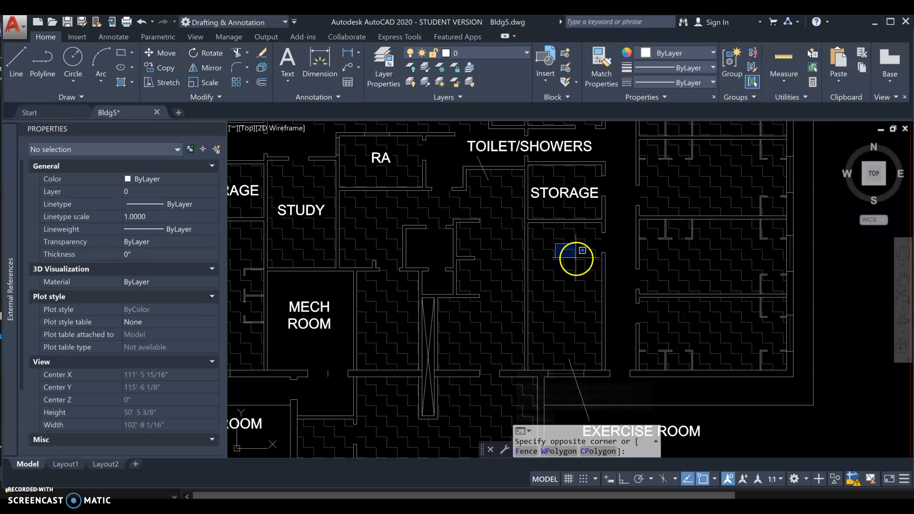
left_click(582, 272)
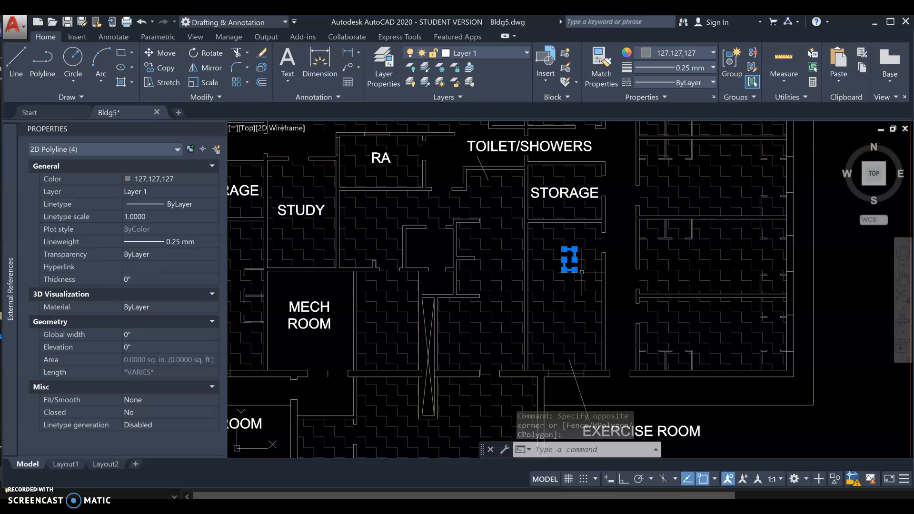
type("sele")
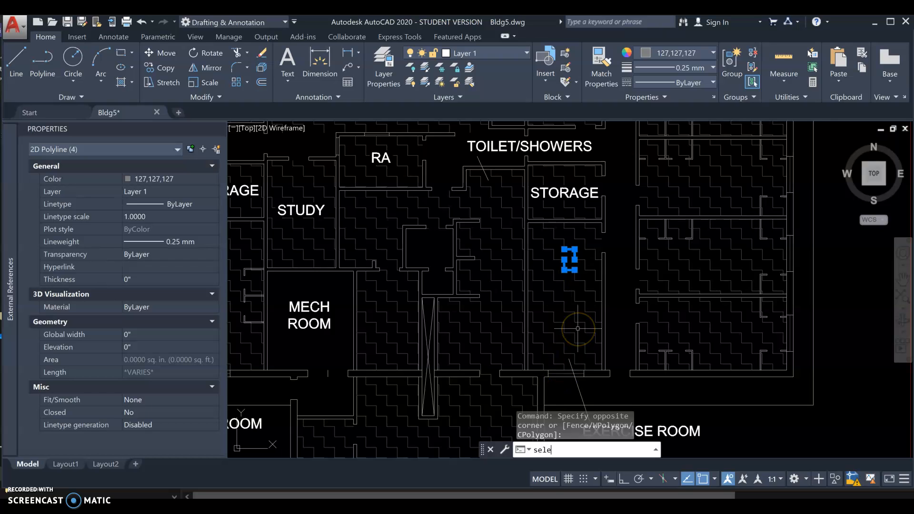
left_click(578, 342)
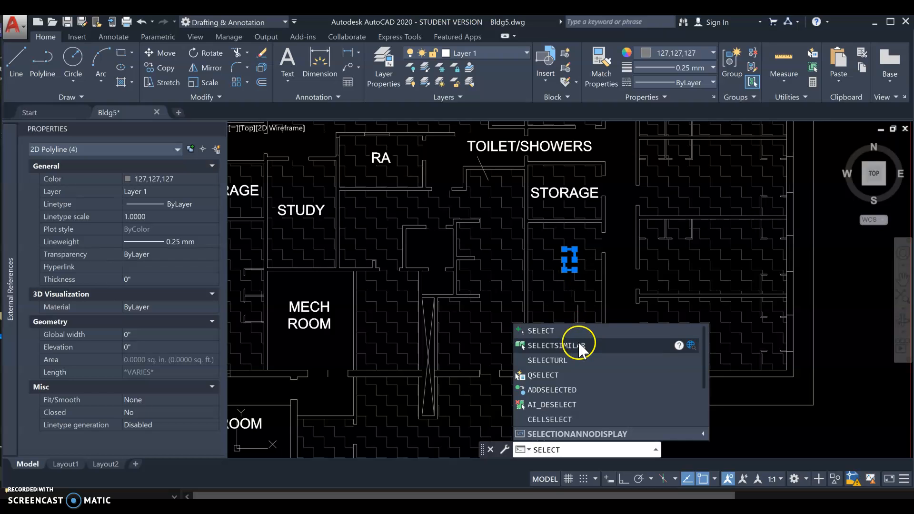
key("Return")
scroll(666, 324, "down", 6)
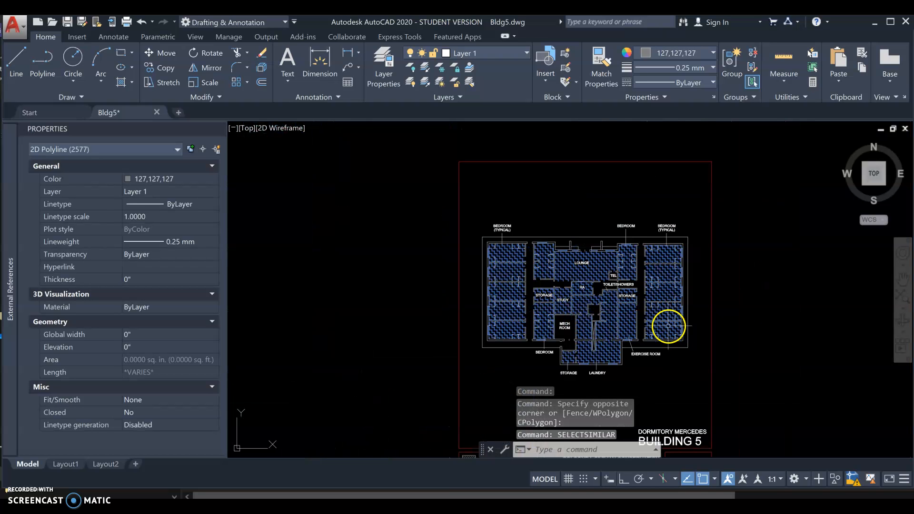
scroll(615, 317, "up", 2)
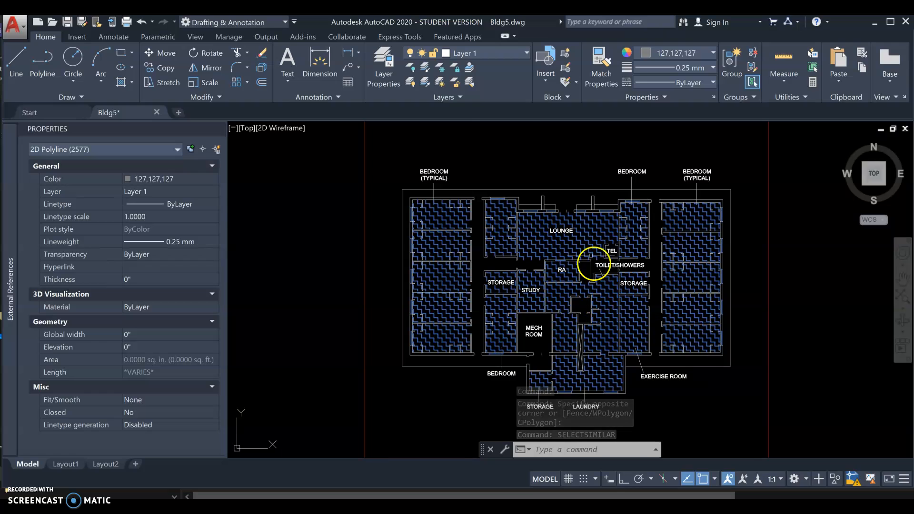
left_click(525, 51)
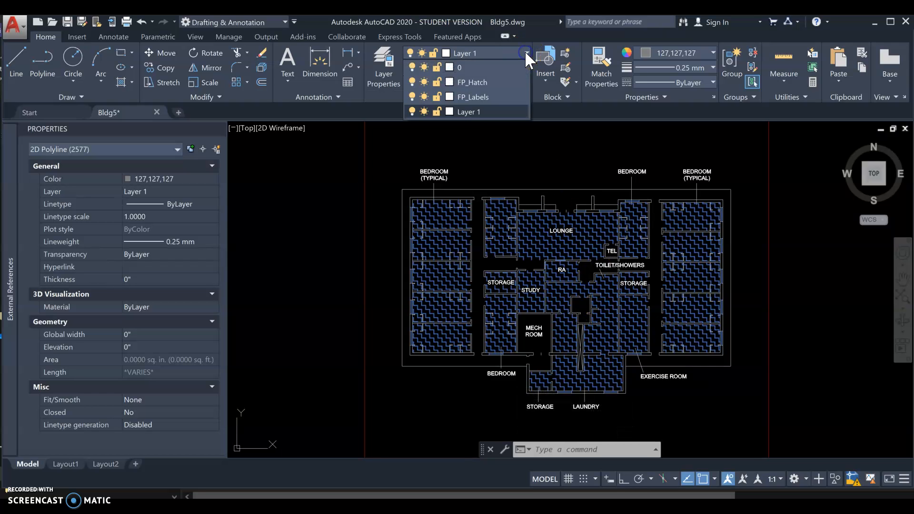
left_click(484, 83)
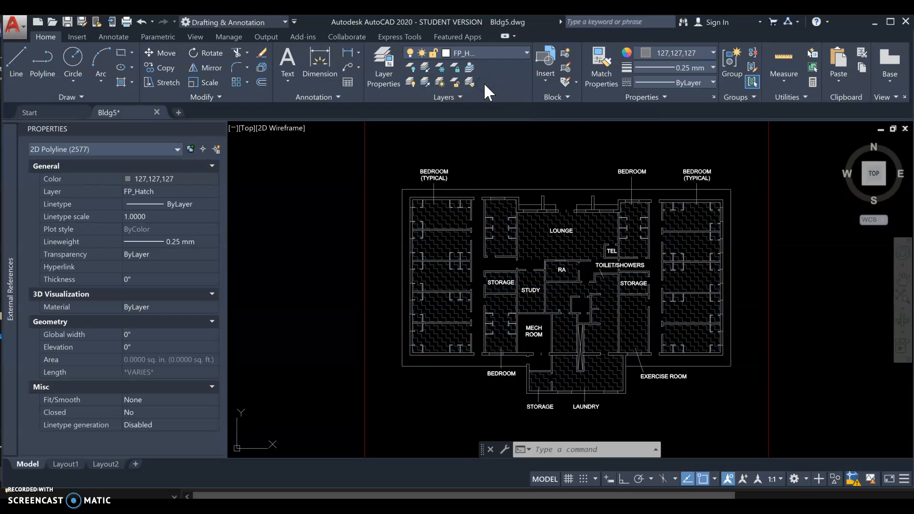
Step: Turn off the FP_Hatch layer to hide the floor hatching
left_click(527, 54)
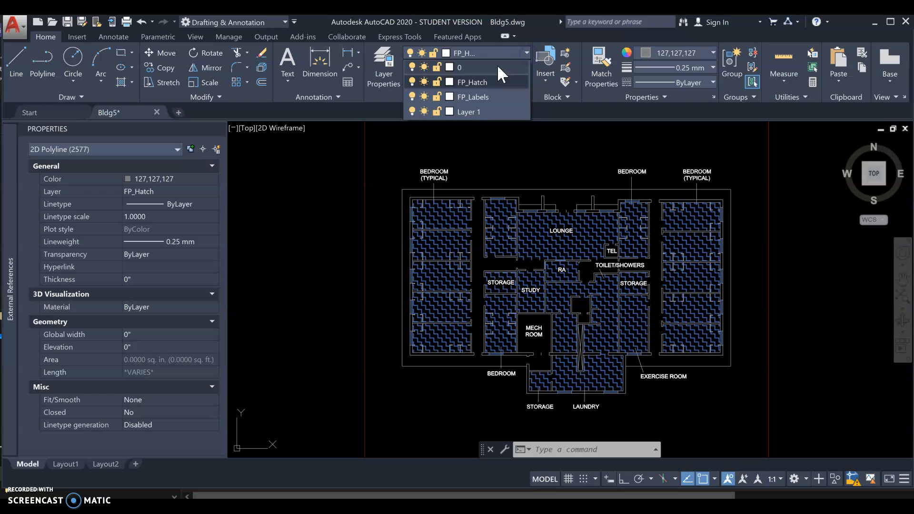
left_click(413, 81)
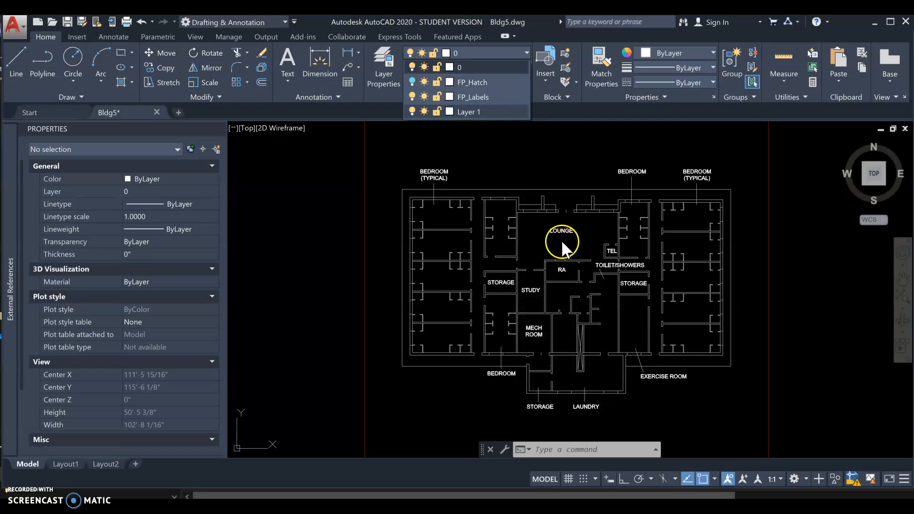
left_click(602, 155)
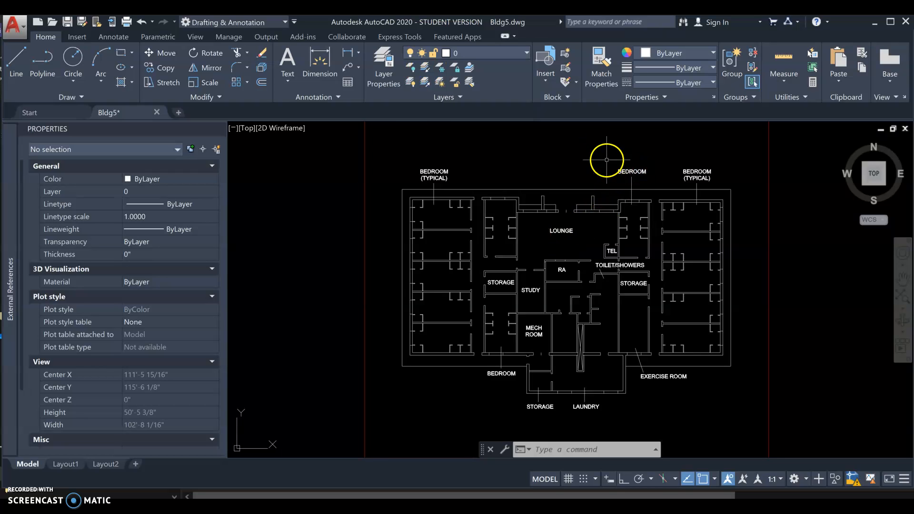
Step: Select the BEDROOM label above the plan, extend the selection to all room labels with SELECTSIMILAR, and assign them to layer FP_Labels
left_click(605, 159)
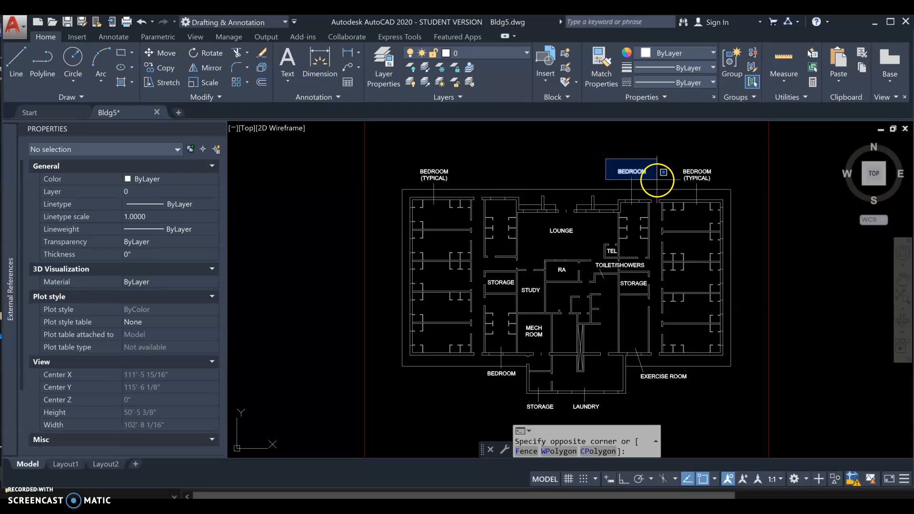
left_click(657, 180)
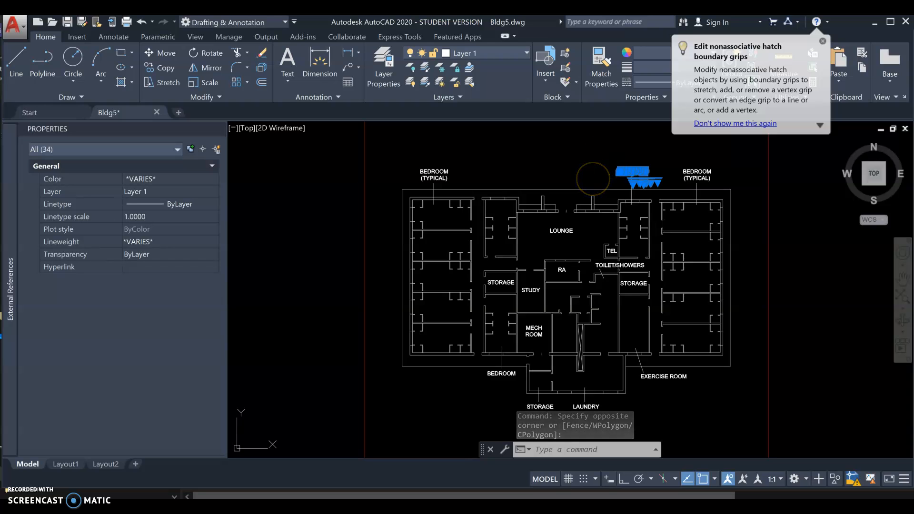
type("selec")
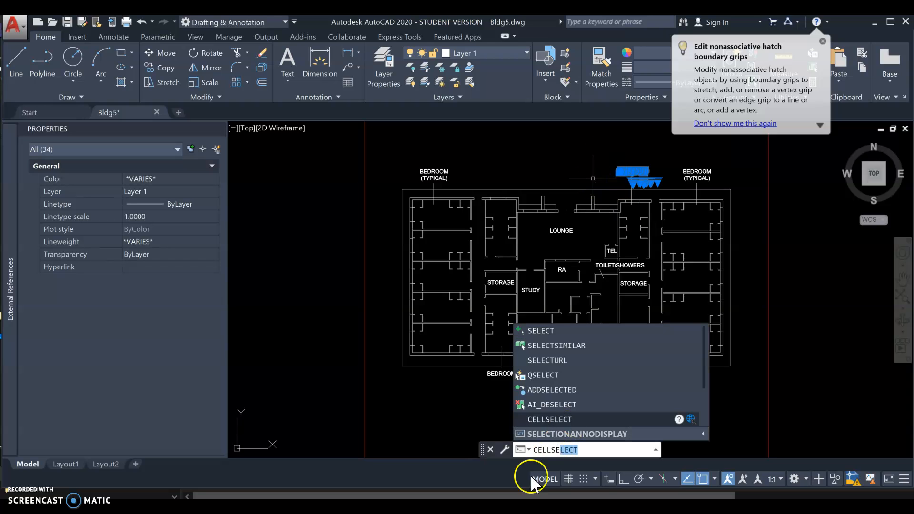
left_click(553, 346)
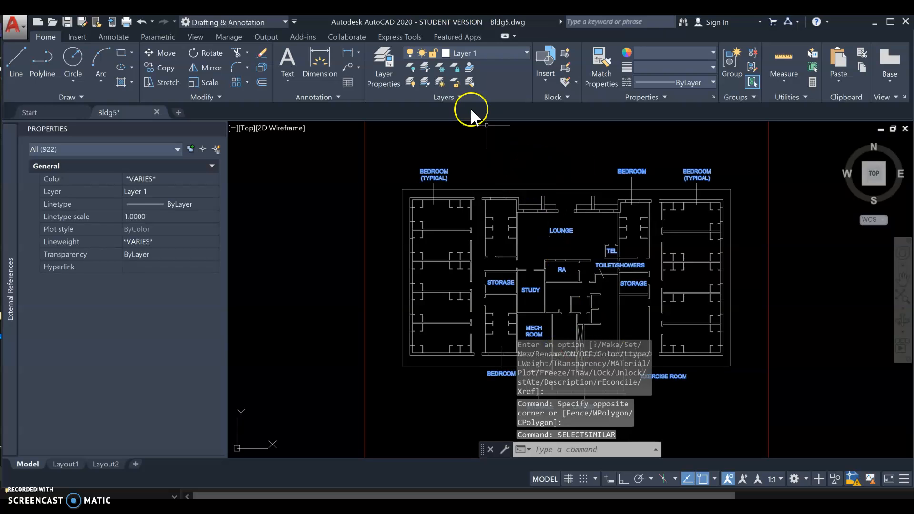
left_click(526, 52)
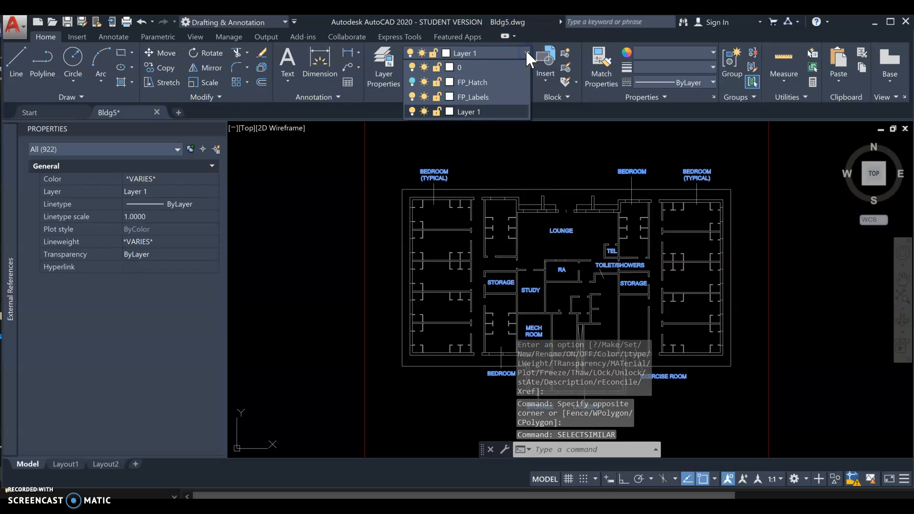
left_click(484, 97)
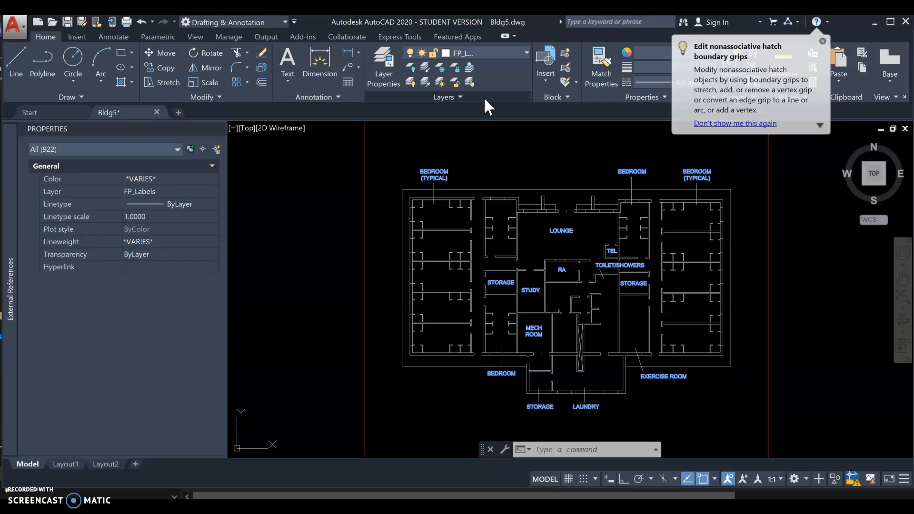
Step: Turn off the FP_Labels layer to hide the room label text
left_click(527, 52)
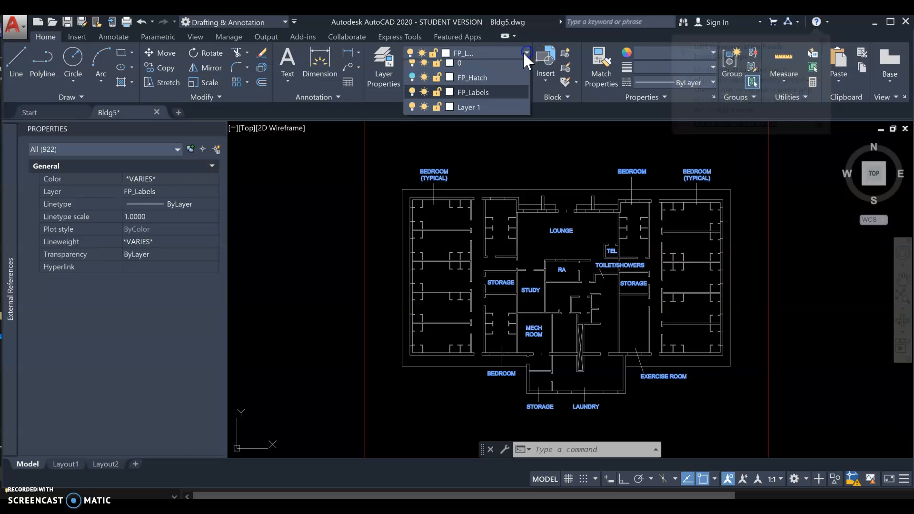
left_click(412, 96)
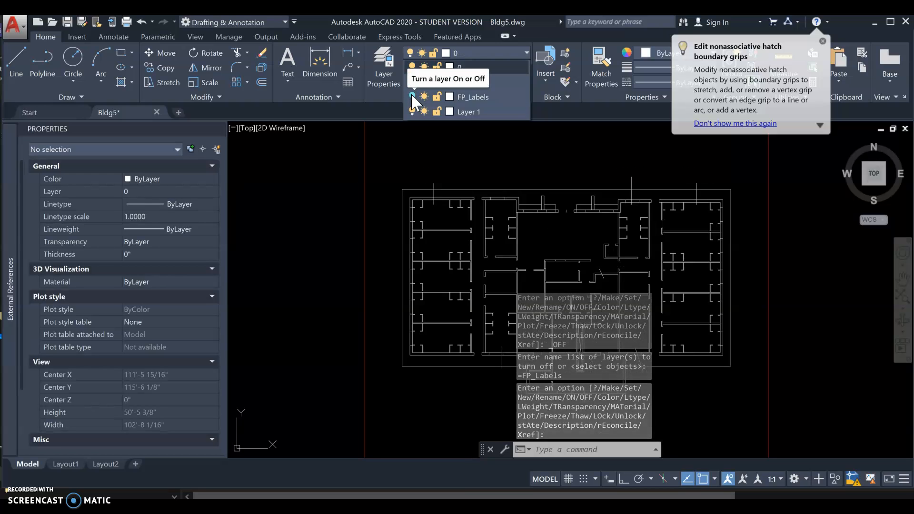
left_click(478, 115)
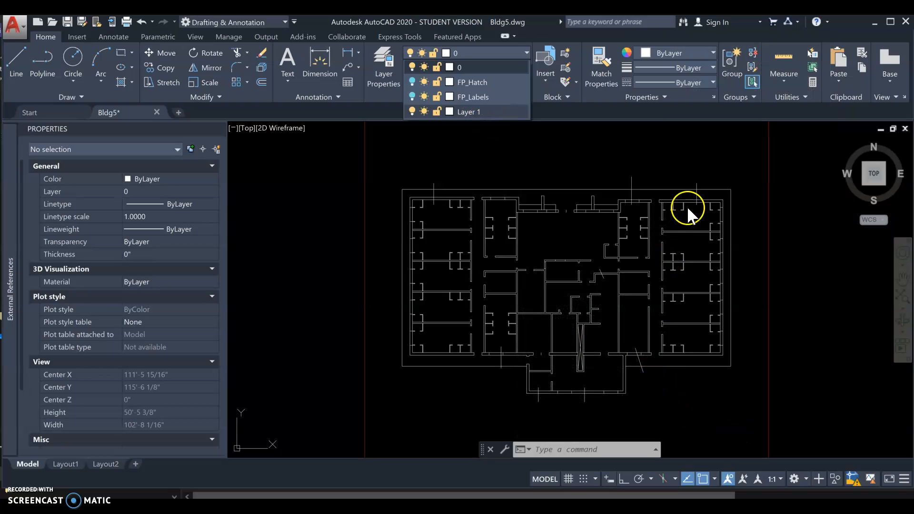
left_click(695, 192)
Step: Select the leader lines around and inside the floor plan, including the short ones at the openings, and assign them to layer FP_Labels
left_click(695, 194)
left_click(634, 182)
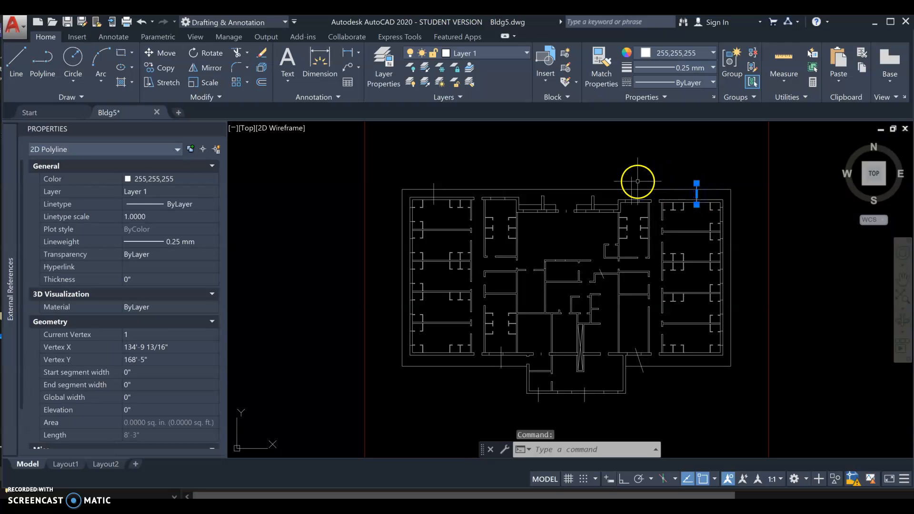
left_click(631, 185)
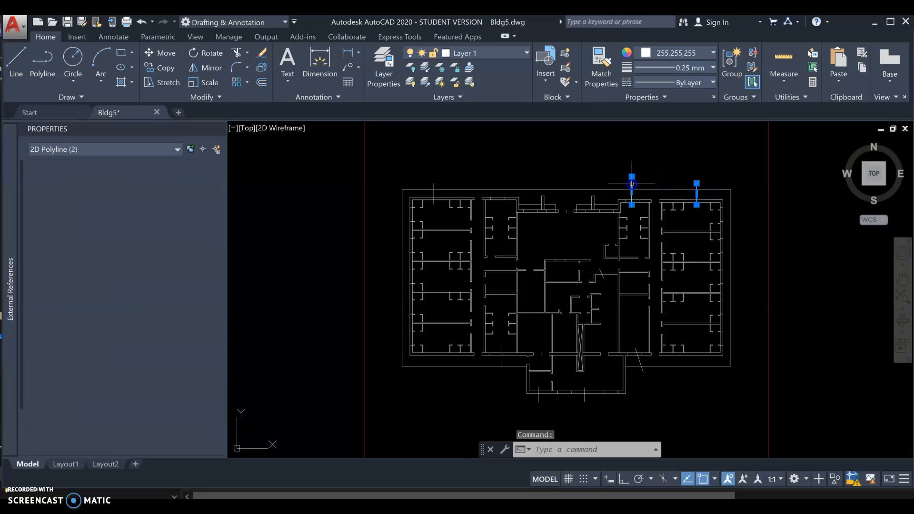
left_click(430, 184)
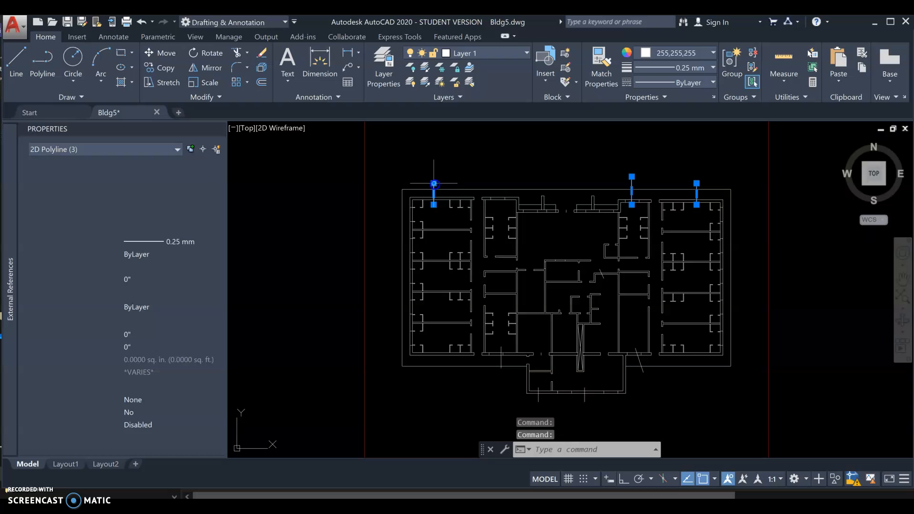
left_click(502, 357)
left_click(541, 402)
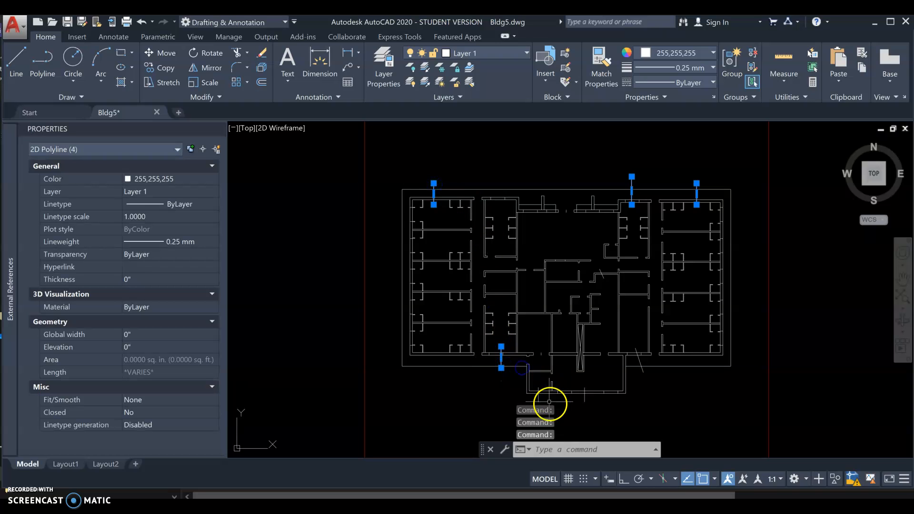
left_click(584, 397)
left_click(619, 379)
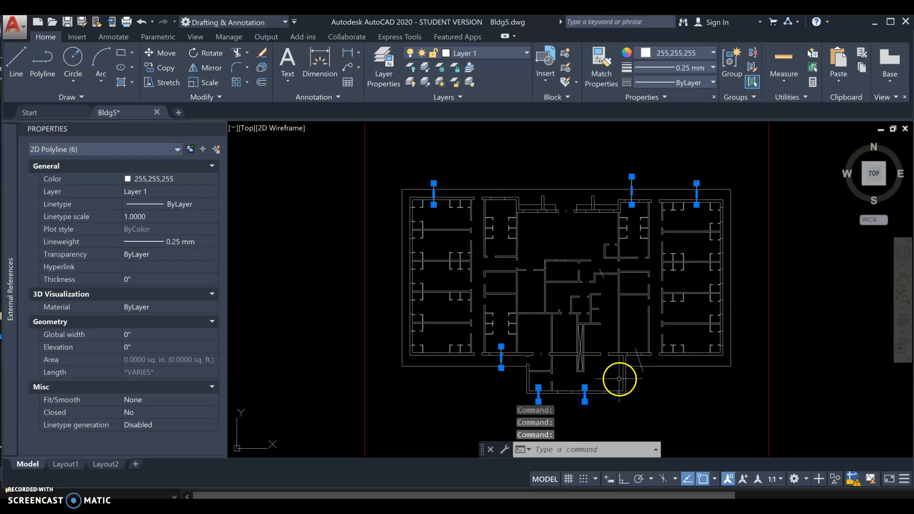
left_click(639, 363)
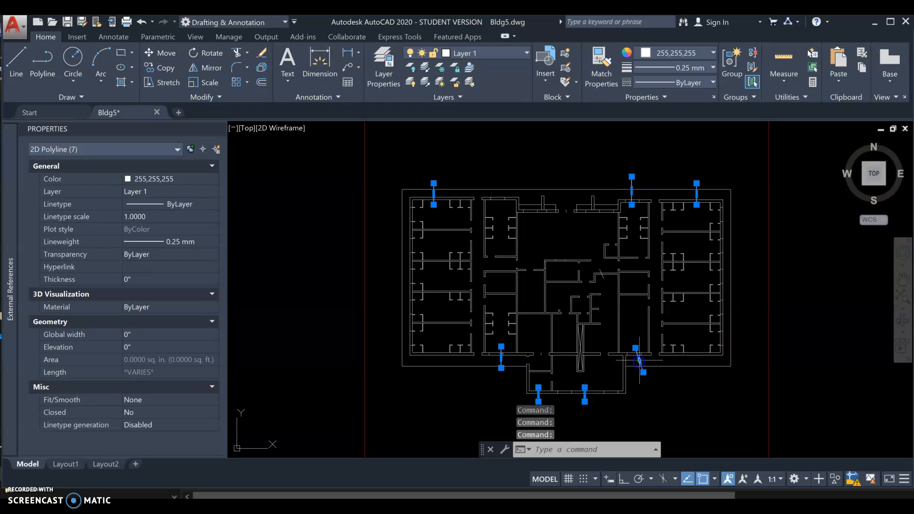
left_click(601, 274)
left_click(545, 352)
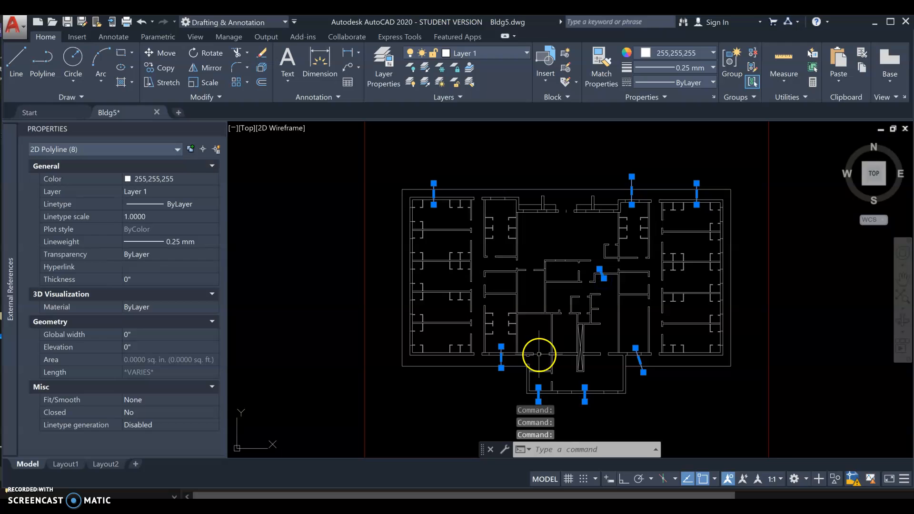
left_click(539, 355)
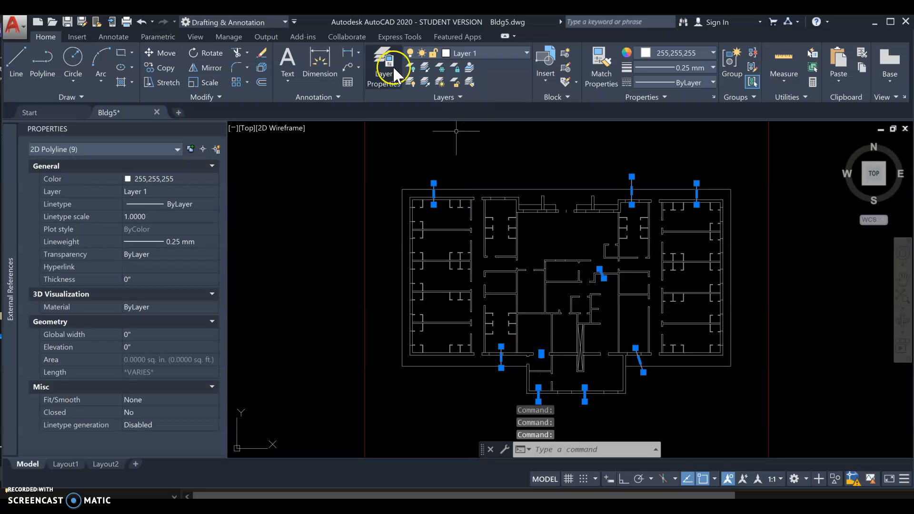
left_click(567, 210)
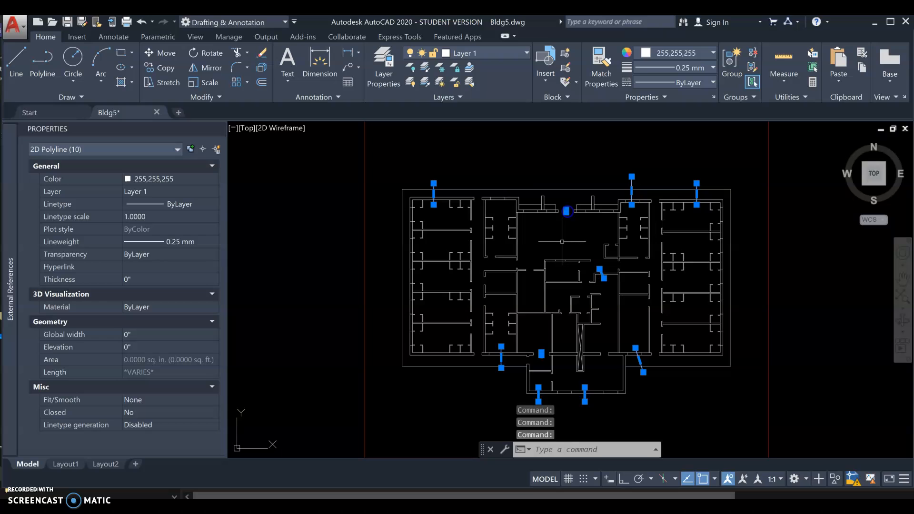
left_click(525, 52)
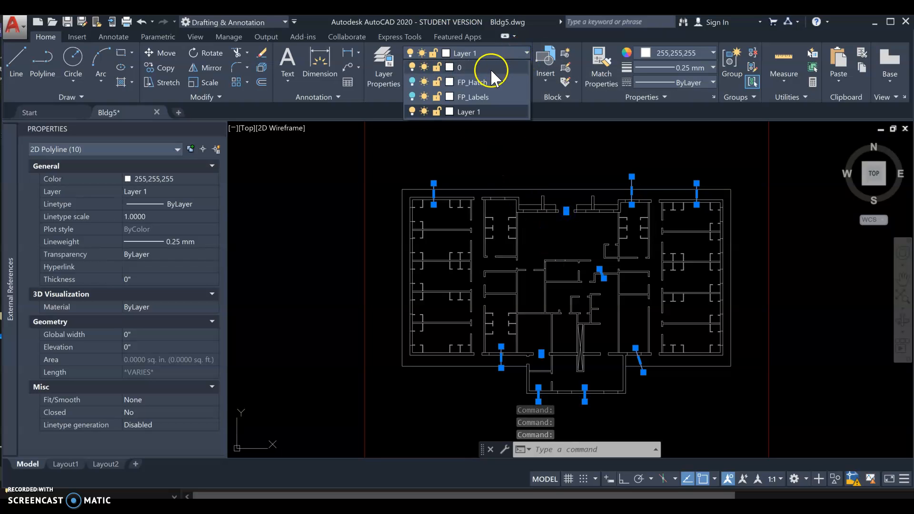
left_click(483, 96)
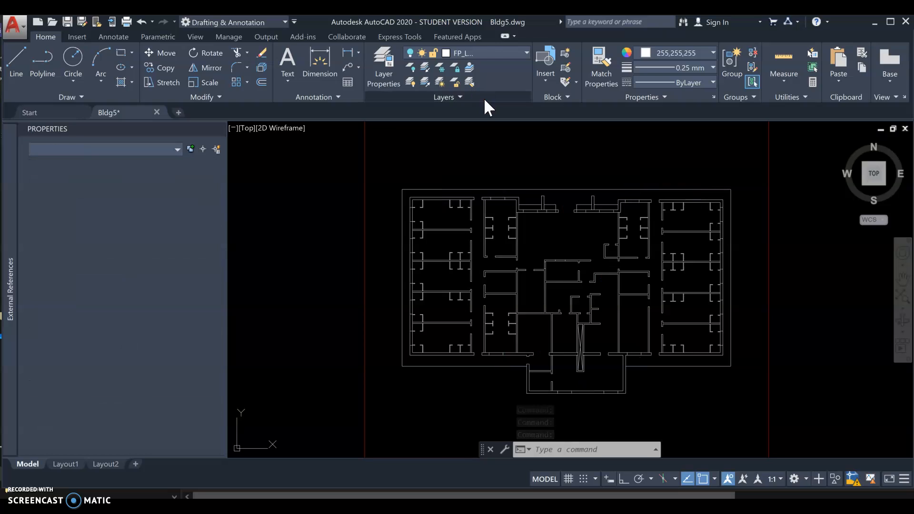
left_click(534, 284)
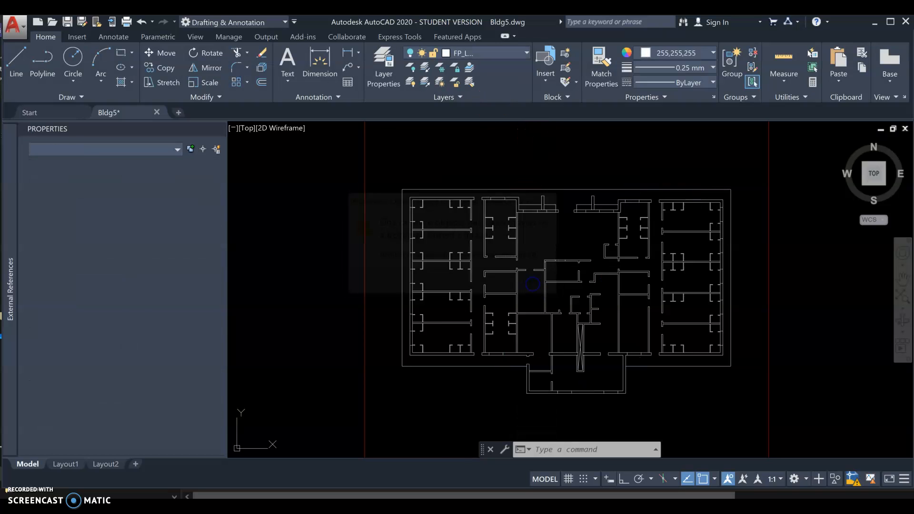
Step: Delete the three small red-framed boxes below the floor plan together with all their contents
scroll(542, 294, "down", 5)
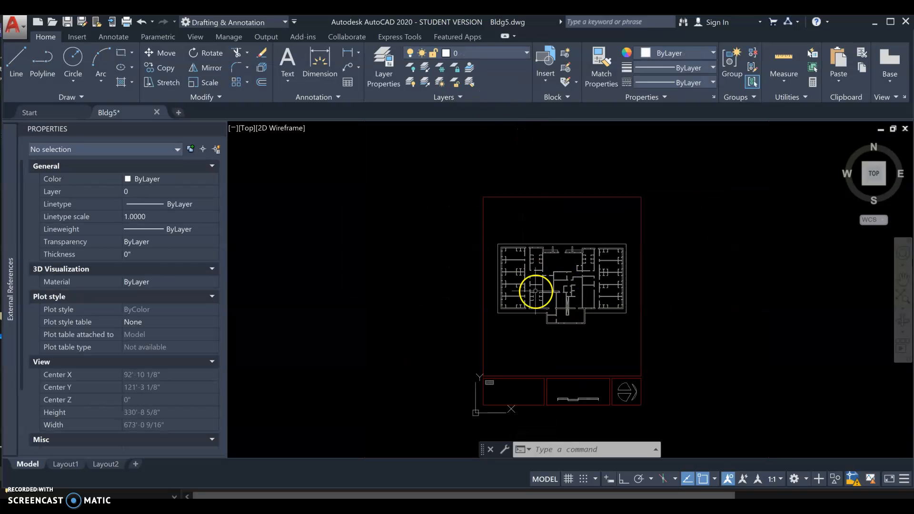
scroll(646, 431, "up", 2)
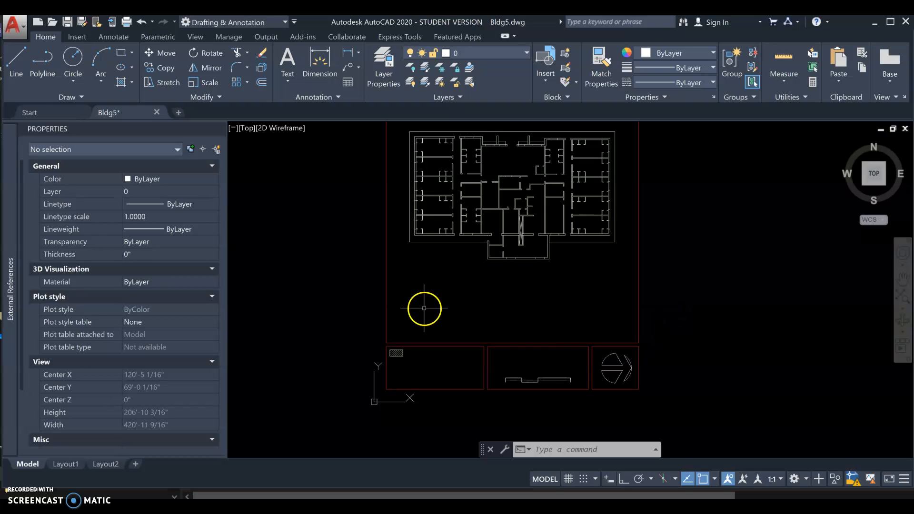
scroll(443, 345, "down", 2)
left_click(387, 342)
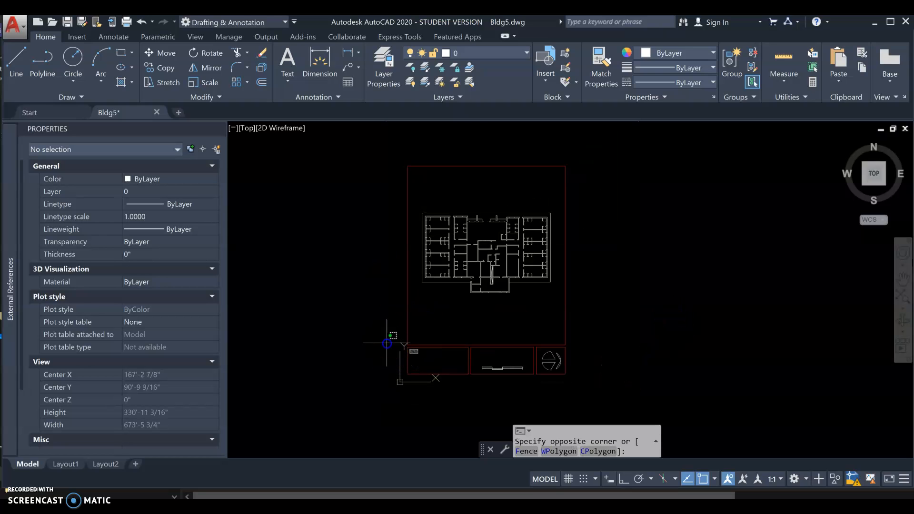
left_click(580, 380)
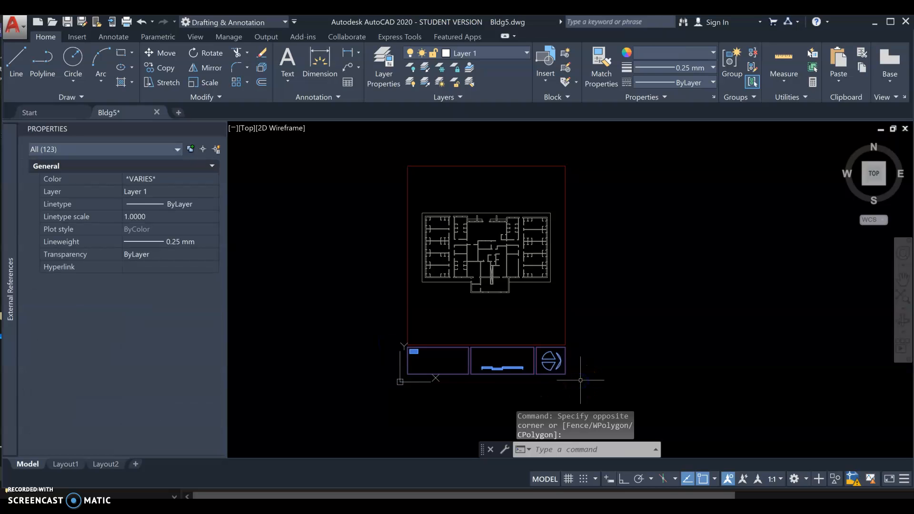
left_click(583, 388)
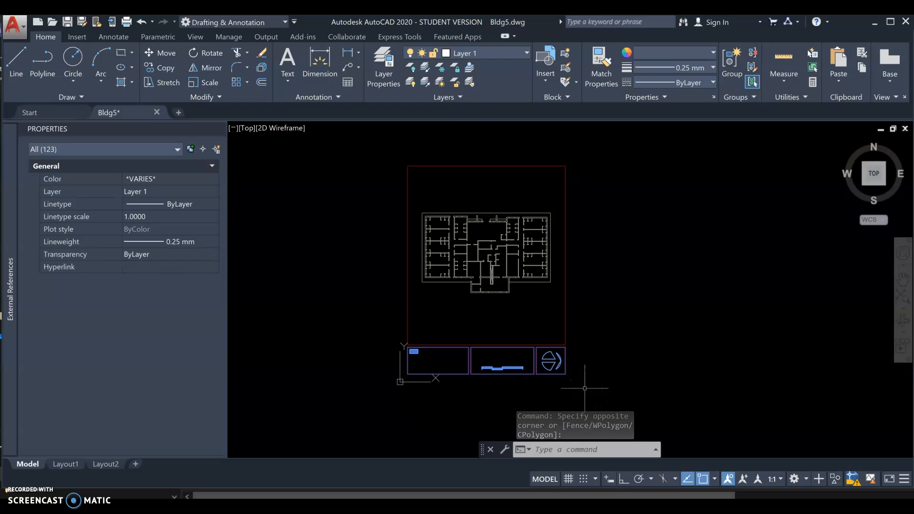
key("Delete")
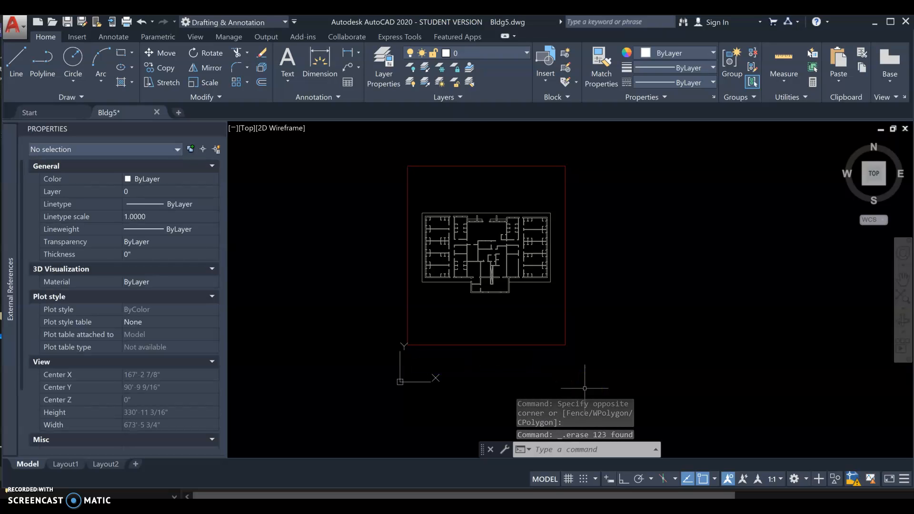
Step: Delete the large red border rectangle surrounding the floor plan
left_click(641, 315)
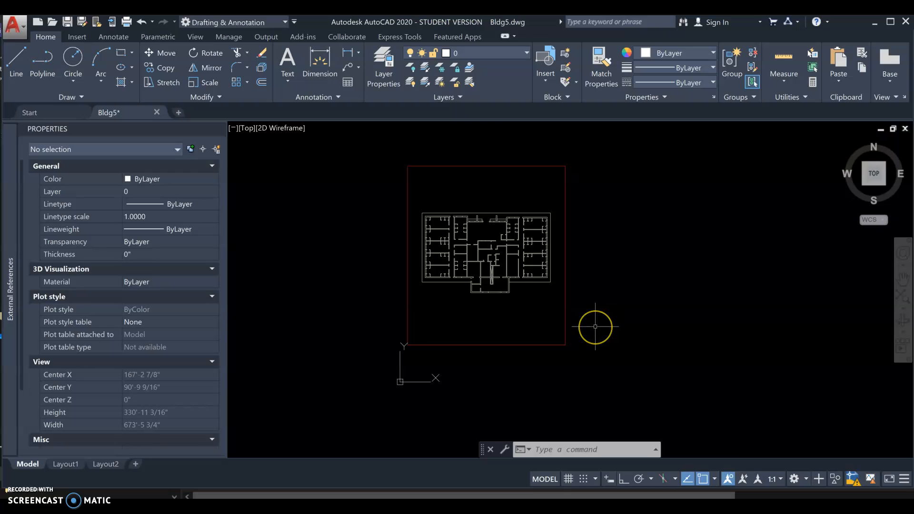
left_click(595, 327)
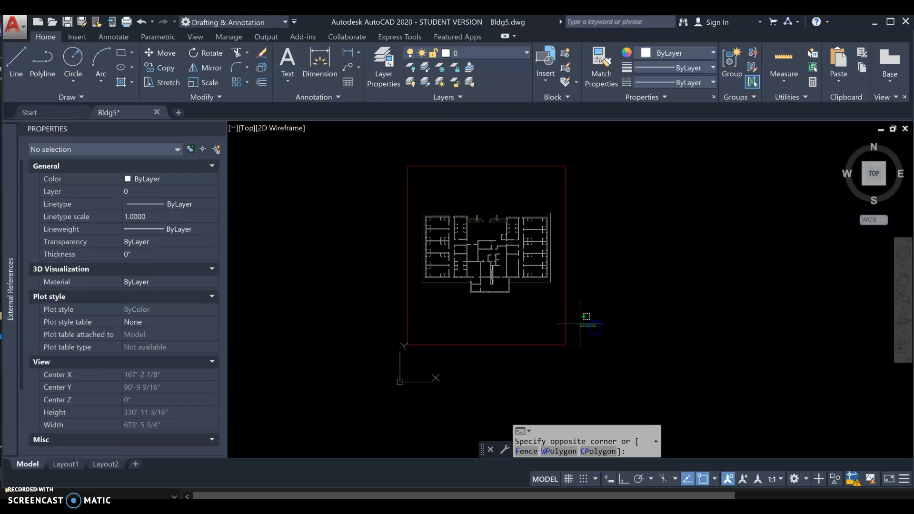
left_click(516, 319)
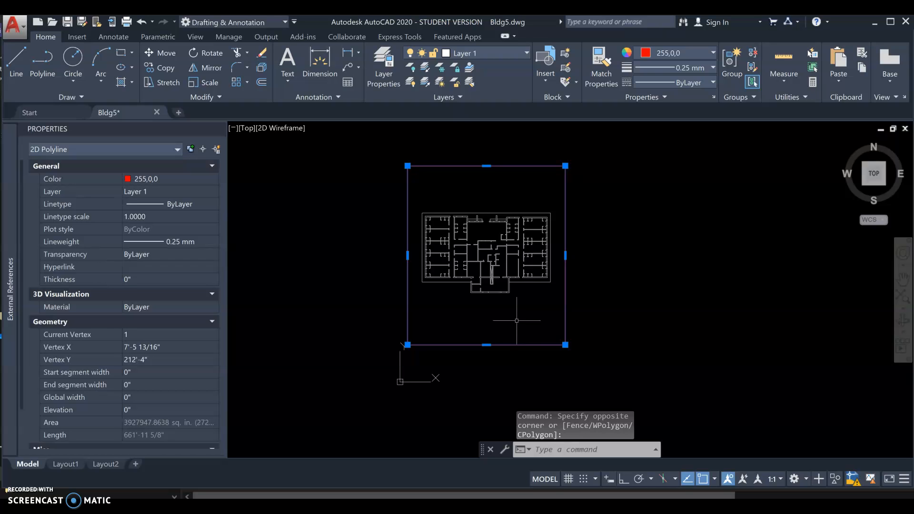
key("Delete")
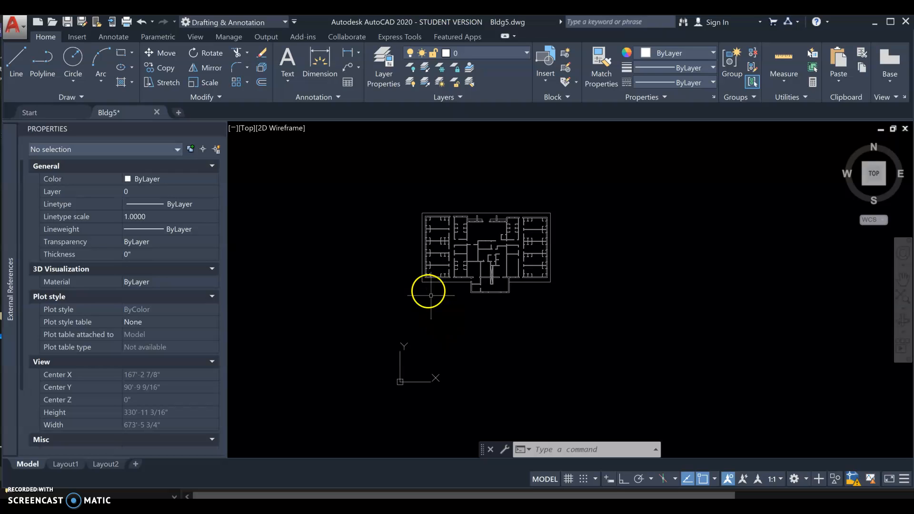
Step: Move the whole floor plan from the lower-left corner of its outer outline to 0,0,0 and save the drawing
left_click(393, 185)
left_click(574, 308)
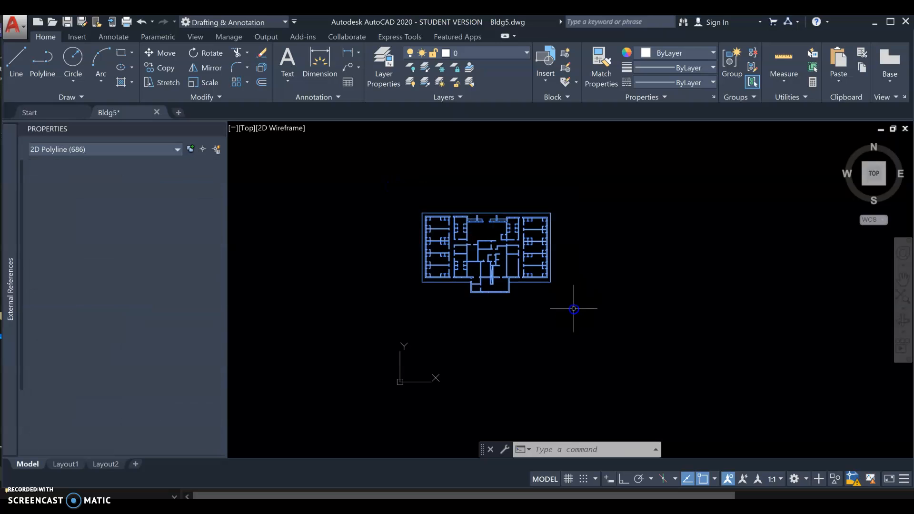
left_click(548, 450)
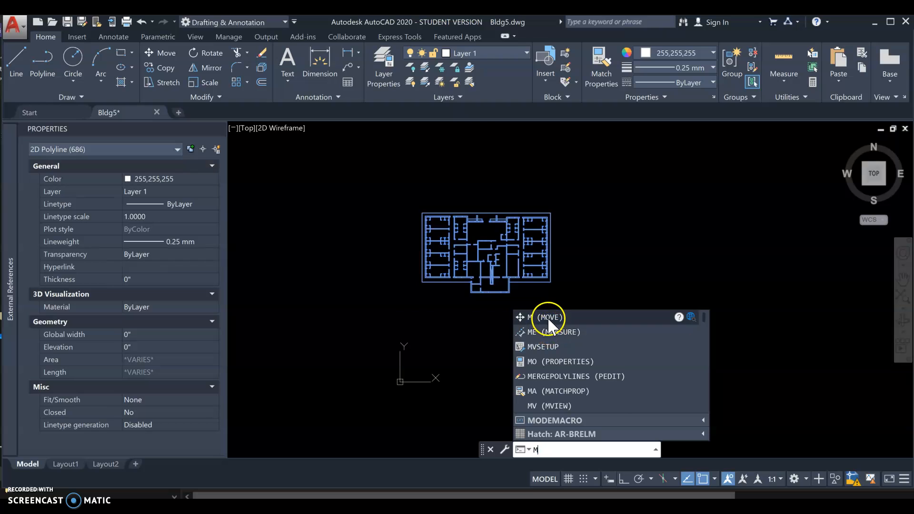
left_click(547, 317)
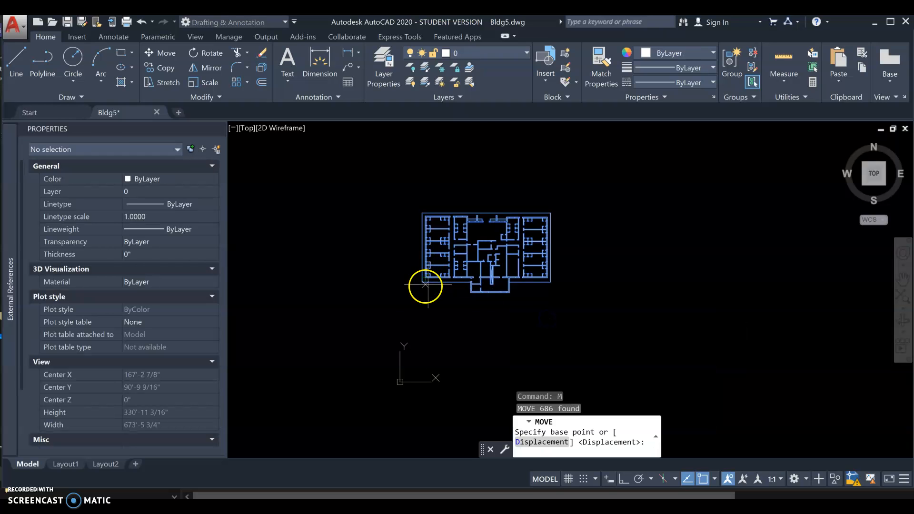
scroll(421, 282, "up", 2)
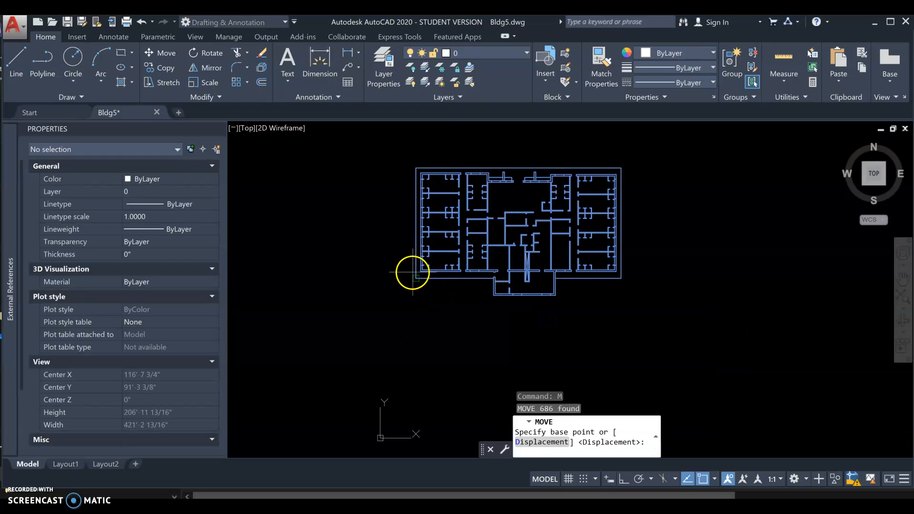
left_click(415, 278)
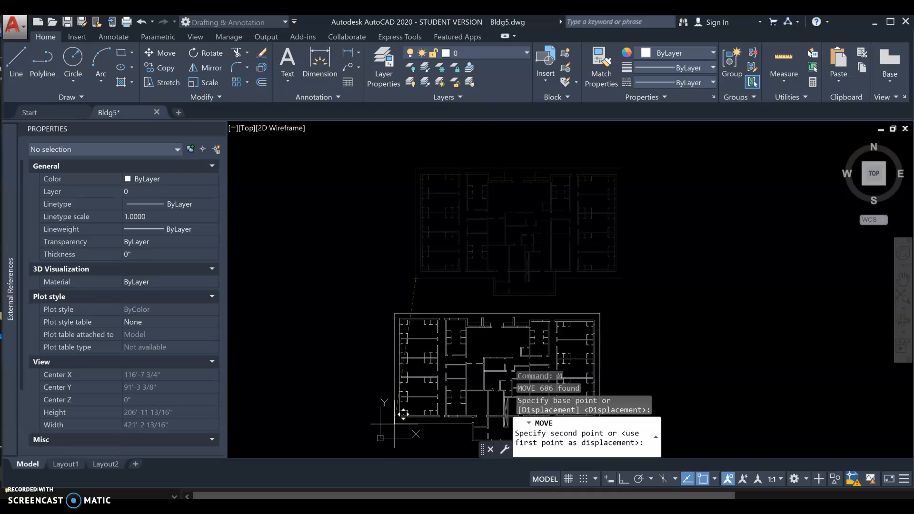
type("0,0")
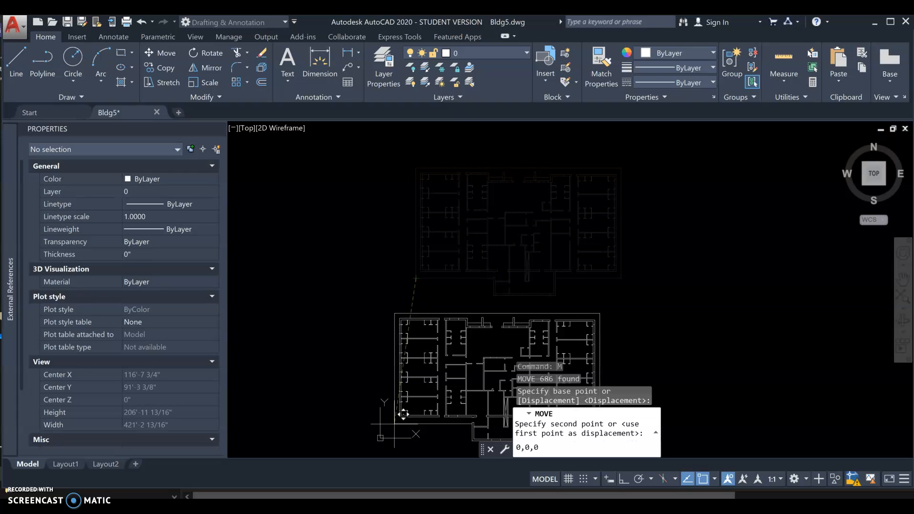
key("Return")
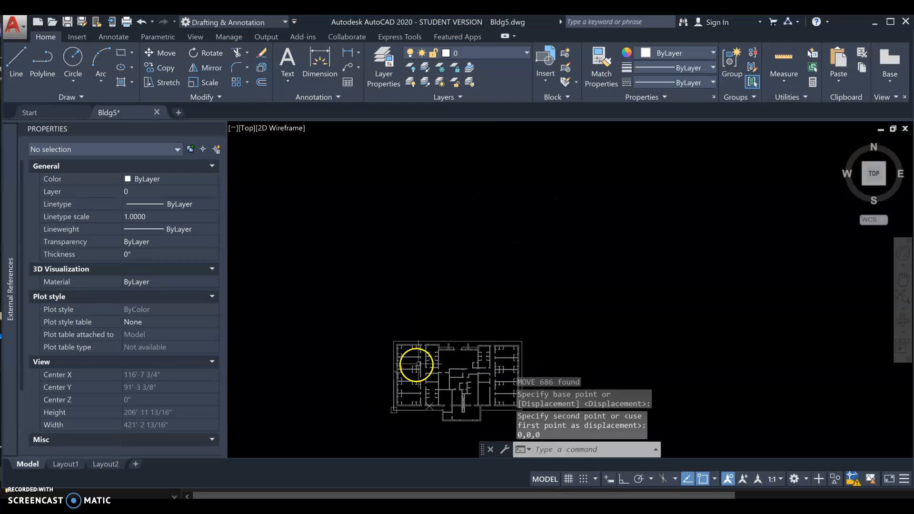
scroll(394, 445, "up", 2)
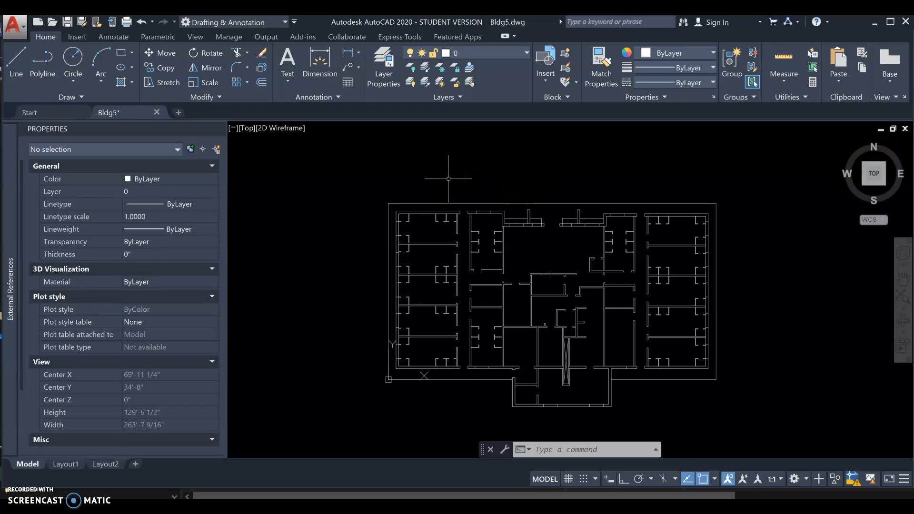
left_click(68, 22)
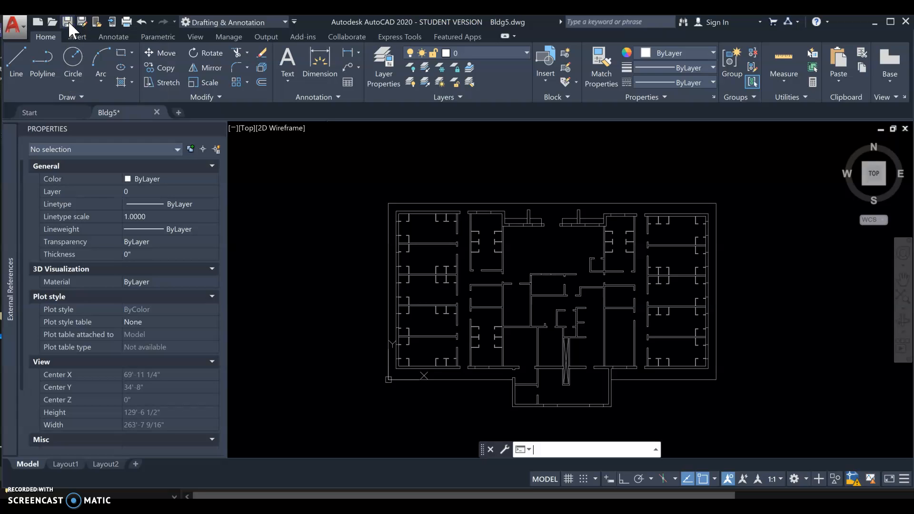